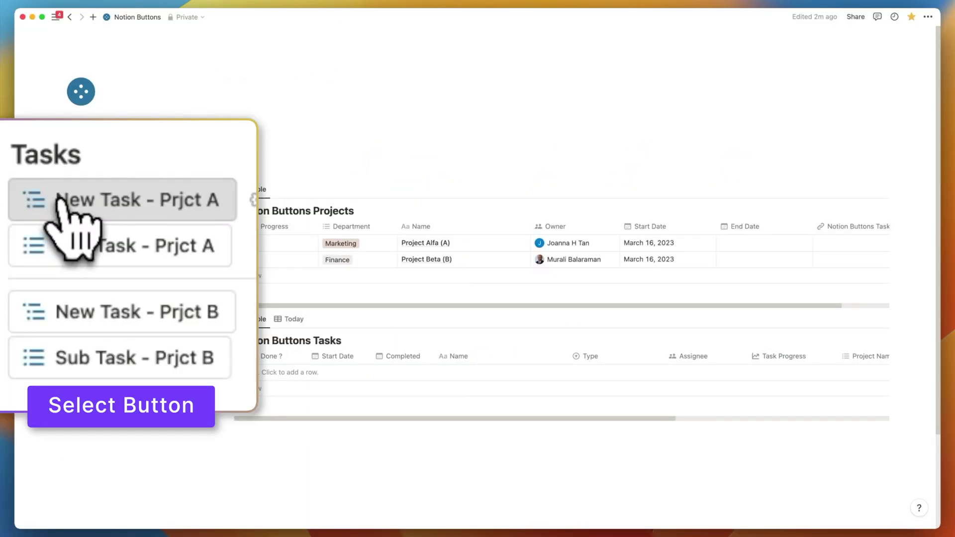
- Add a Project Alfa task, then expand the project, task and move/complete button sections and collapse them all
{"action": "left_click", "coordinate": [62, 199]}
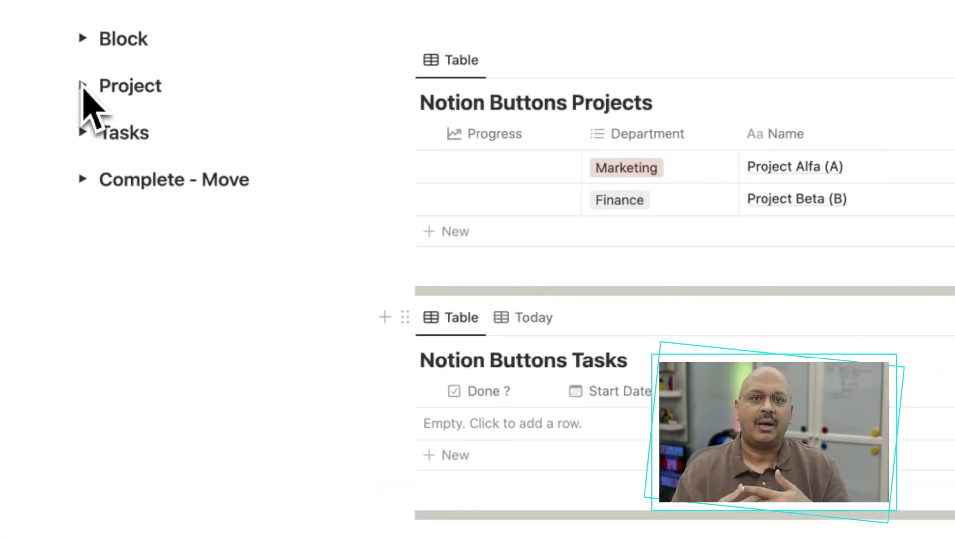
{"action": "left_click", "coordinate": [83, 85]}
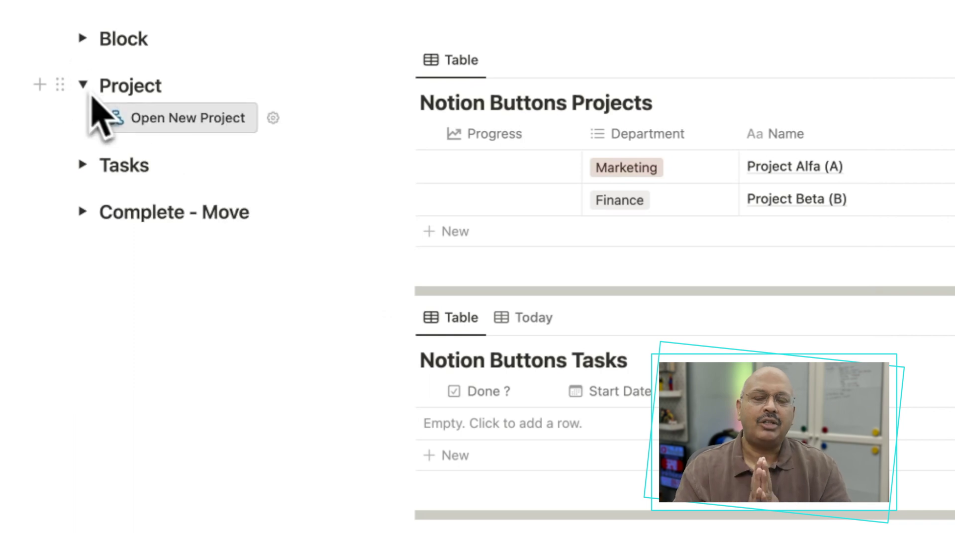
{"action": "left_click", "coordinate": [83, 164]}
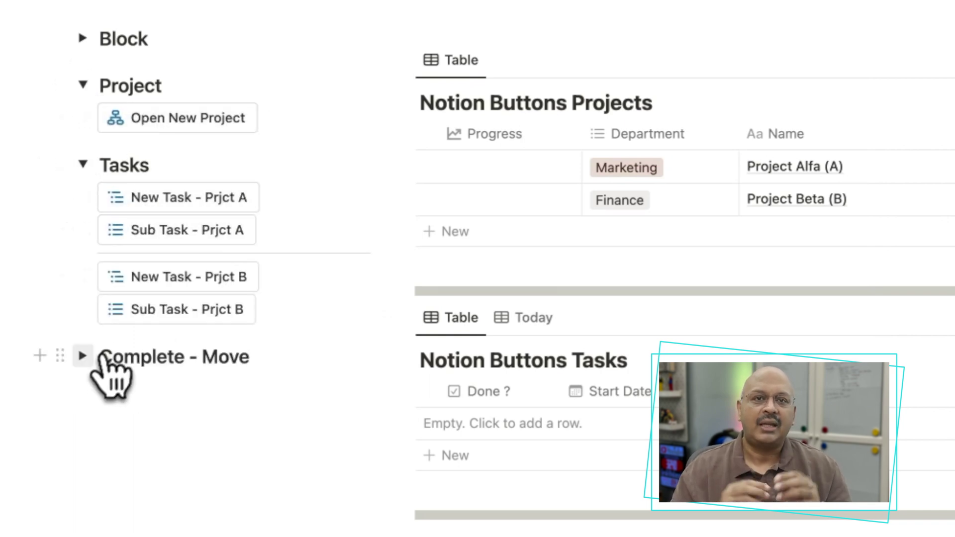
{"action": "left_click", "coordinate": [83, 355]}
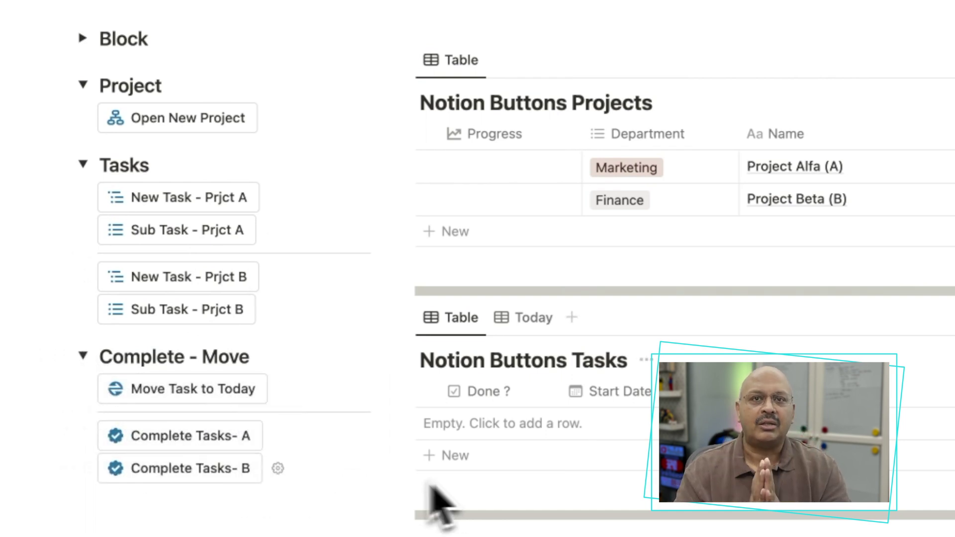
{"action": "key", "text": "super+alt+t"}
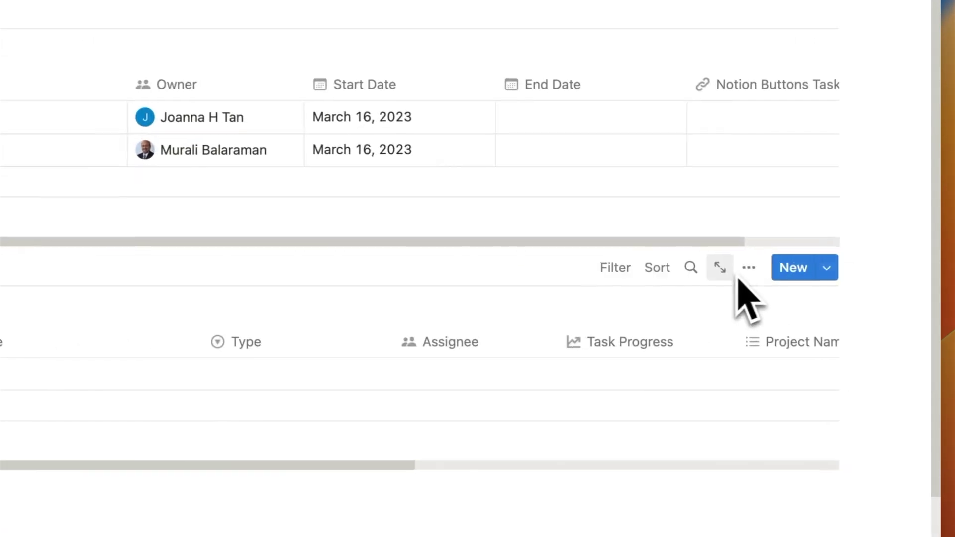
- Check the Tasks view's sub-item options and give the Progress property a chart icon
{"action": "left_click", "coordinate": [747, 268]}
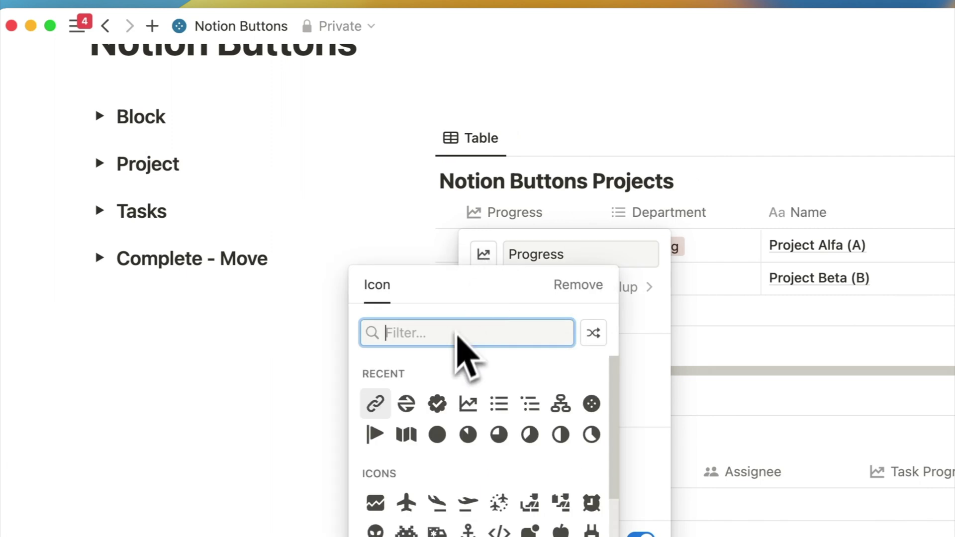
{"action": "left_click", "coordinate": [466, 404]}
{"action": "key", "text": "Escape"}
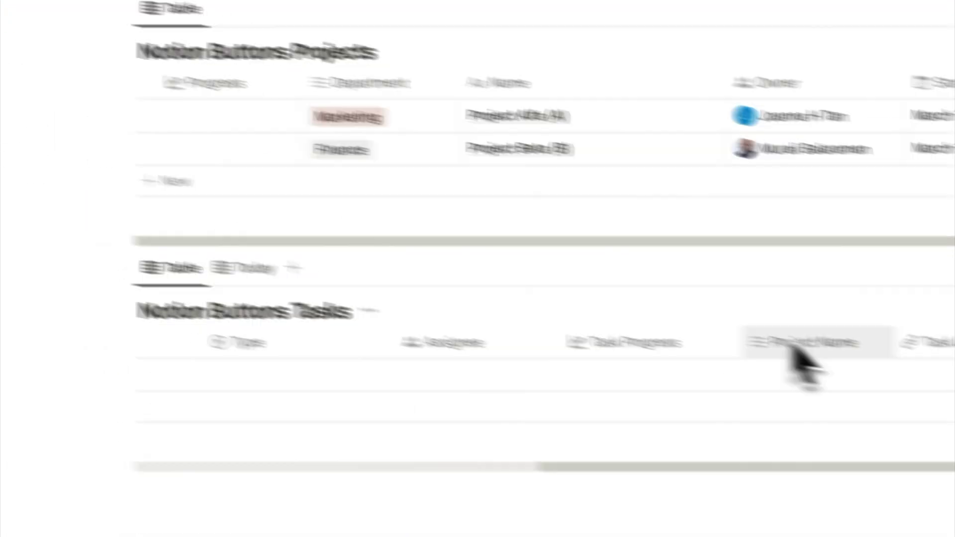
- Review the Task Link property settings and its icon choices without changes
{"action": "left_click", "coordinate": [901, 345]}
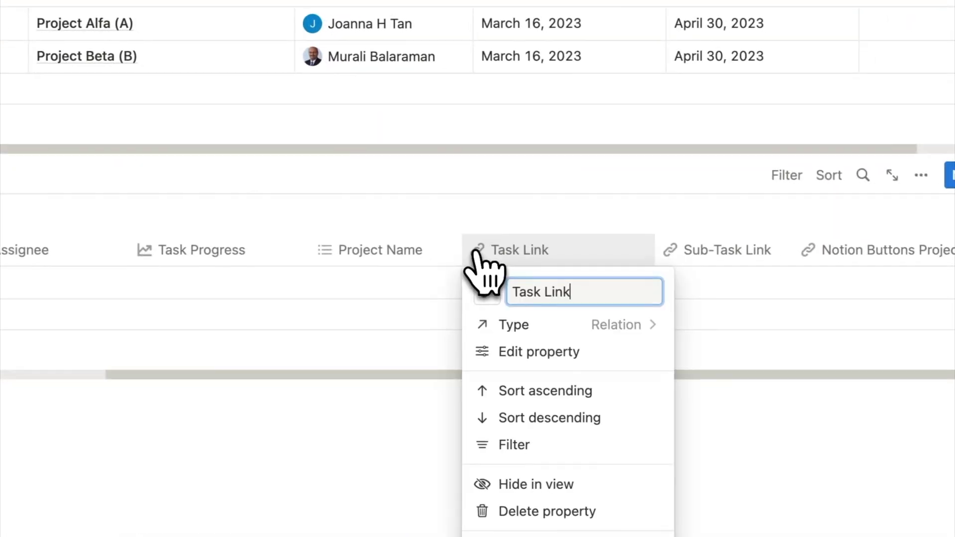
{"action": "left_click", "coordinate": [912, 384]}
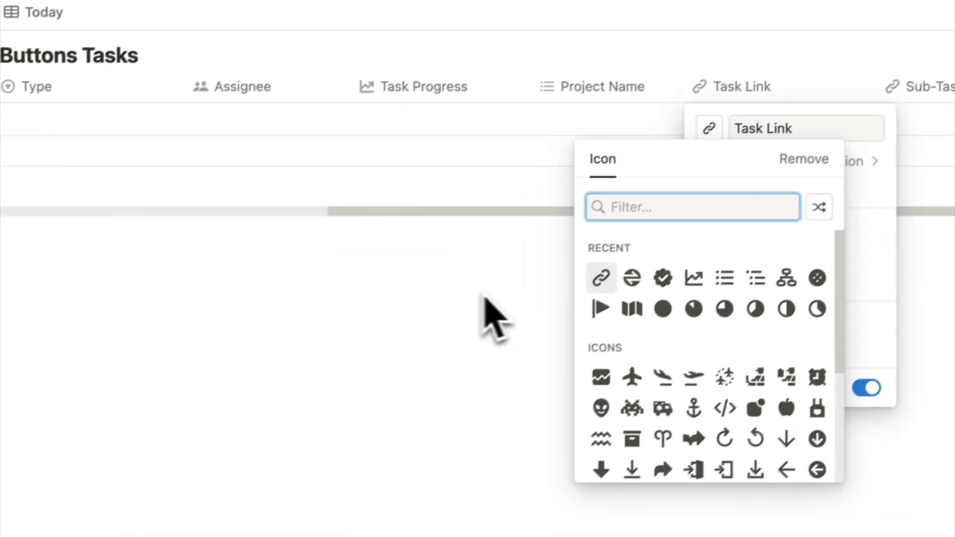
{"action": "key", "text": "Escape"}
{"action": "key", "text": "Escape"}
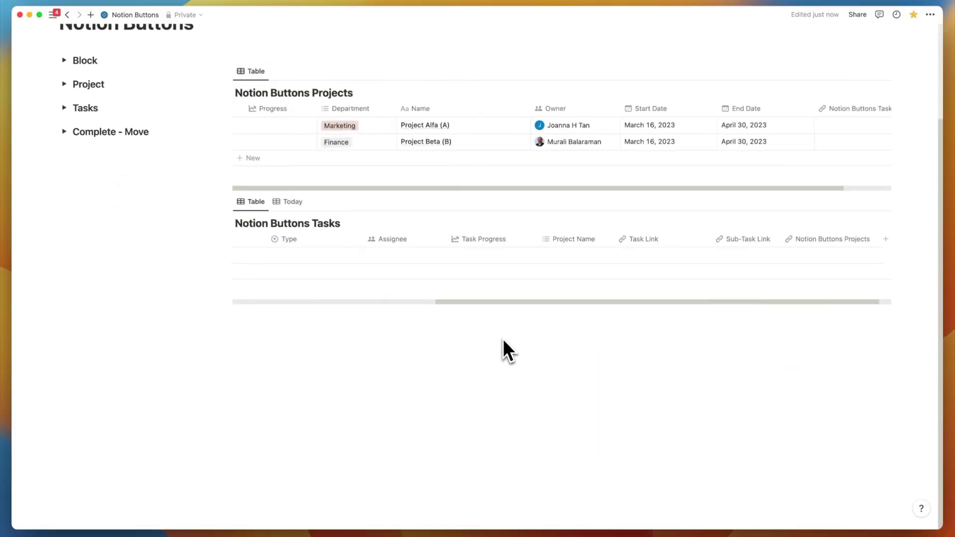
- Expand the Project, Tasks and Complete - Move sections, then run Open New Project and confirm with Continue
{"action": "left_click", "coordinate": [63, 83]}
{"action": "left_click", "coordinate": [63, 127]}
{"action": "left_click", "coordinate": [120, 436]}
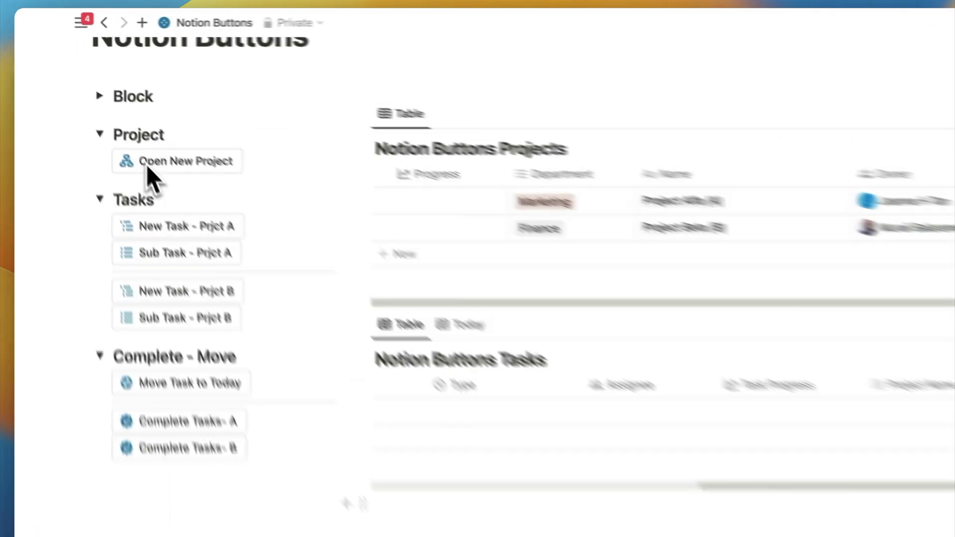
{"action": "left_click", "coordinate": [99, 102]}
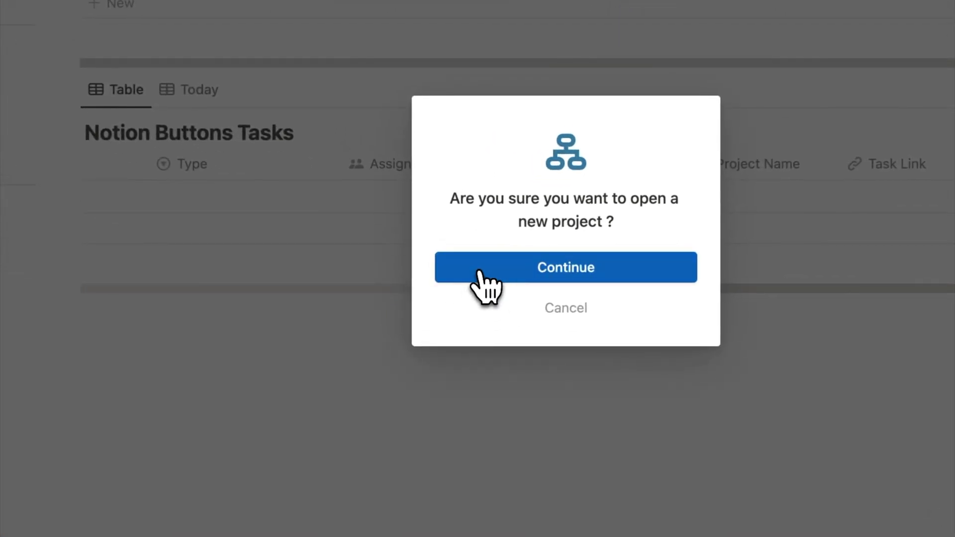
{"action": "left_click", "coordinate": [478, 273]}
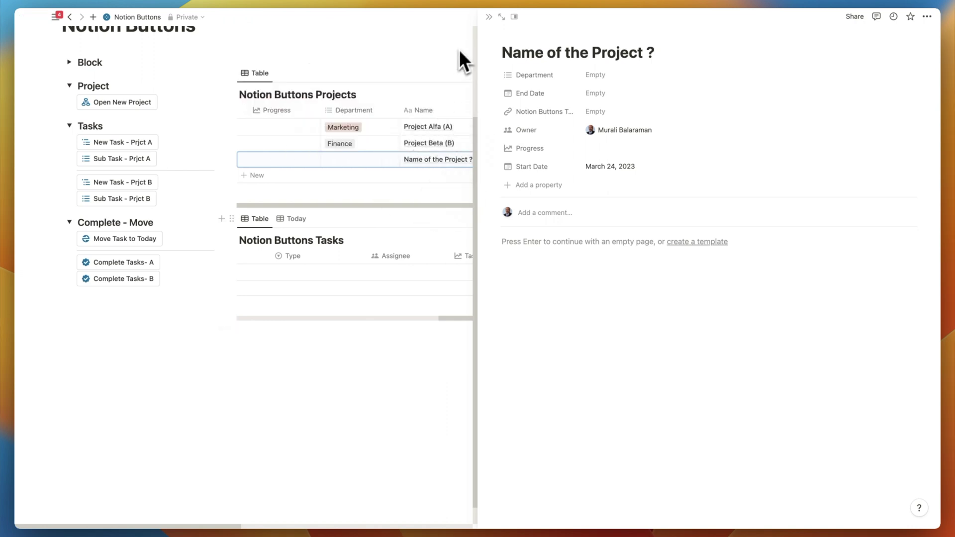
- Close the new project's side peek and delete the 'Name of the Project ?' row
{"action": "left_click", "coordinate": [488, 17]}
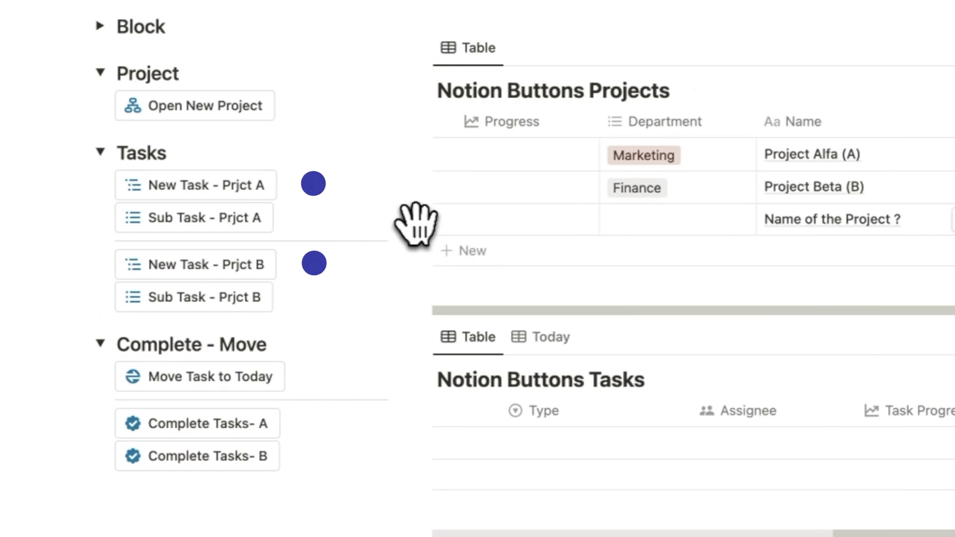
{"action": "left_click", "coordinate": [422, 219]}
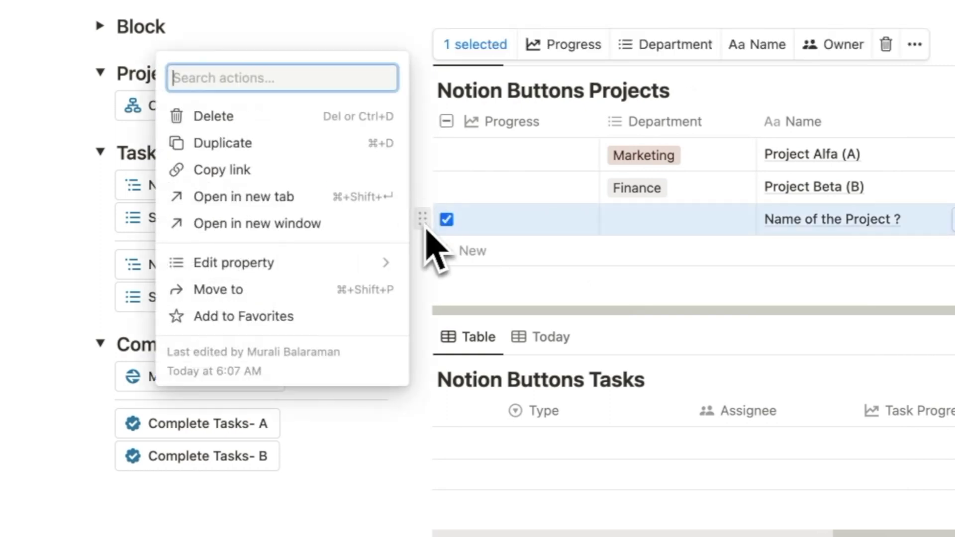
{"action": "left_click", "coordinate": [197, 107]}
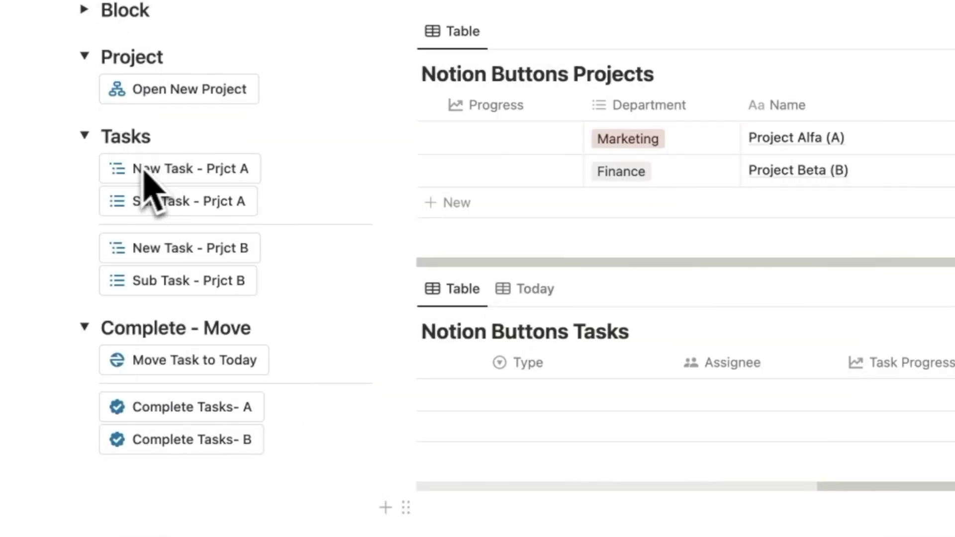
- Run New Task - Prjct A twice and New Task - Prjct B once, creating three linked Task rows
{"action": "left_click", "coordinate": [145, 169]}
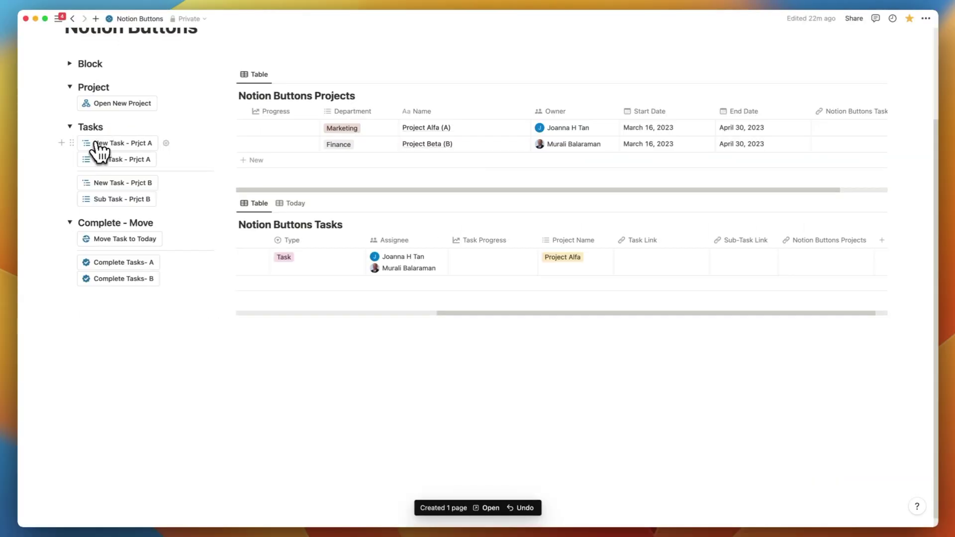
{"action": "left_click", "coordinate": [97, 143]}
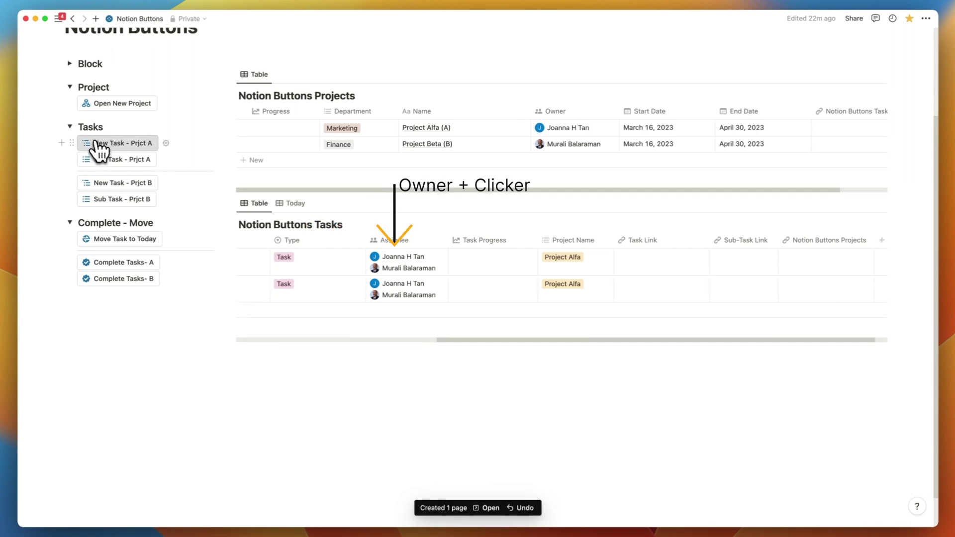
{"action": "left_click", "coordinate": [105, 188]}
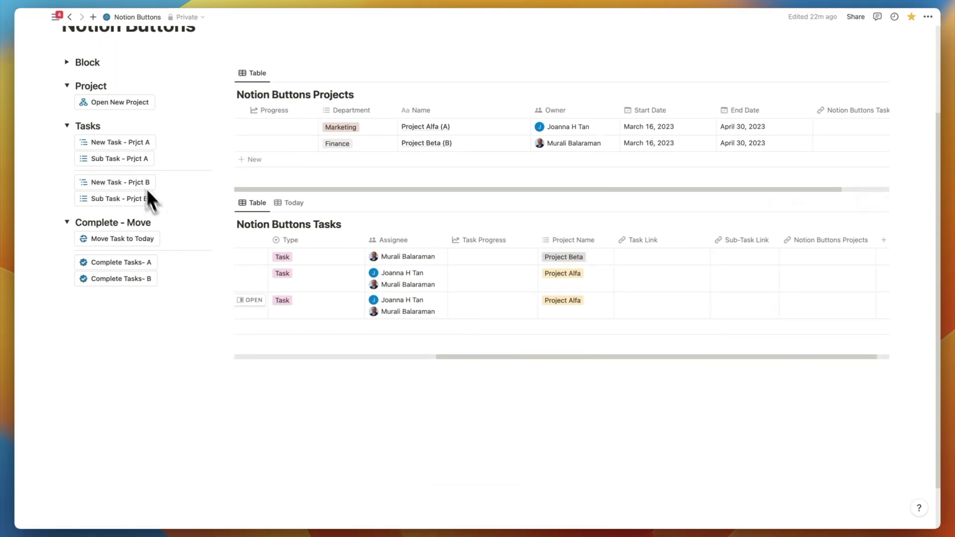
- Run Sub Task - Prjct A three times and Sub Task - Prjct B once, creating four Sub-Task rows
{"action": "left_click", "coordinate": [109, 171]}
{"action": "left_click", "coordinate": [107, 167]}
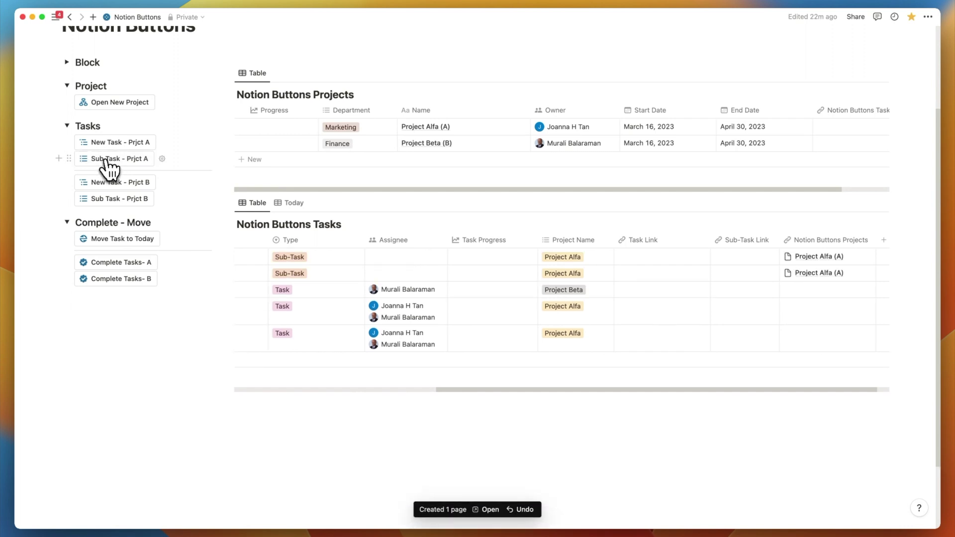
{"action": "left_click", "coordinate": [107, 167]}
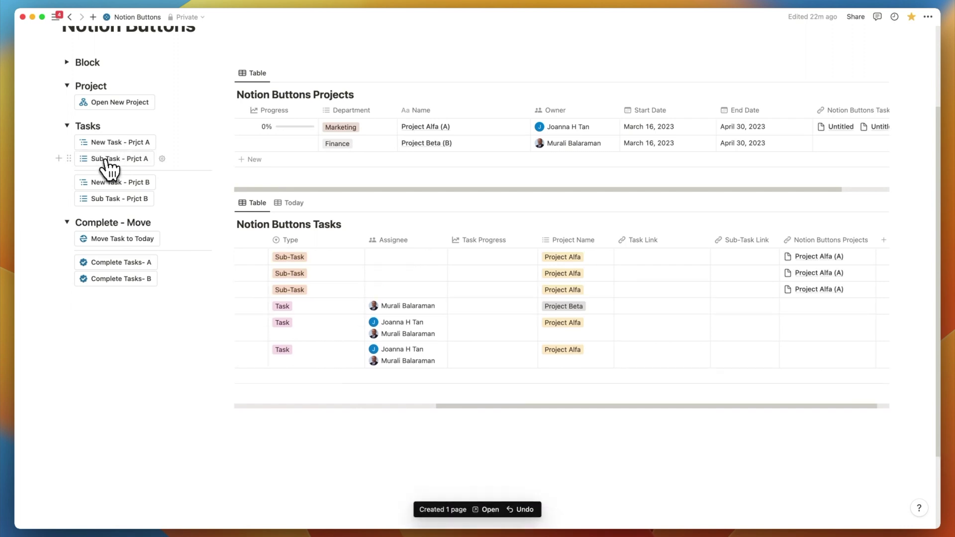
{"action": "left_click", "coordinate": [116, 199]}
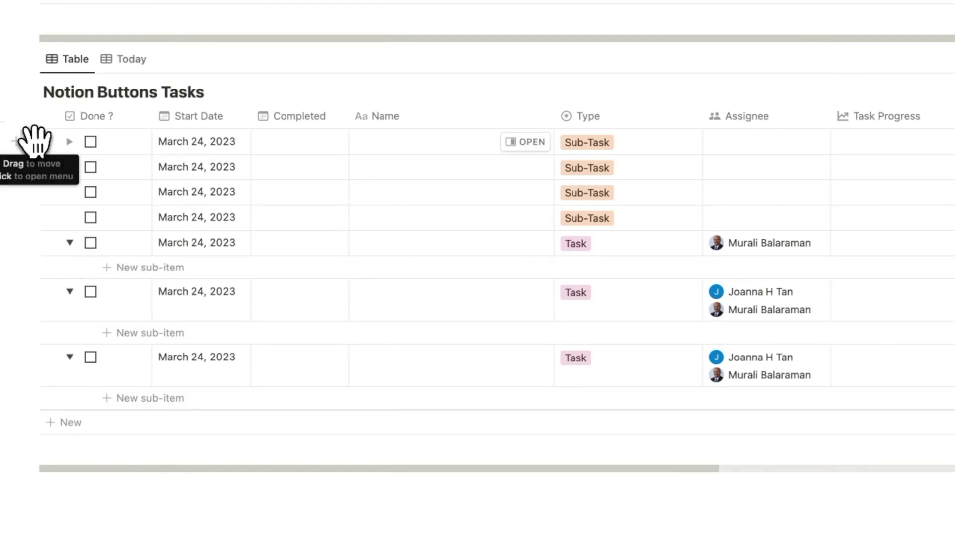
- Drag the Project Beta sub-task and three Project Alfa sub-tasks onto their matching Task rows as sub-items
{"action": "left_click_drag", "start_coordinate": [32, 141], "coordinate": [89, 269]}
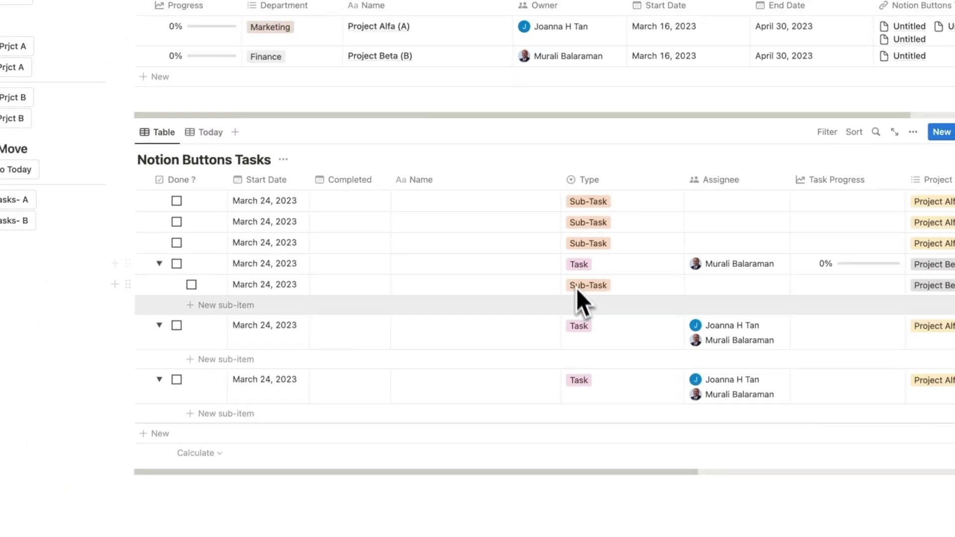
{"action": "left_click_drag", "start_coordinate": [35, 144], "coordinate": [61, 347]}
{"action": "left_click_drag", "start_coordinate": [231, 280], "coordinate": [246, 377]}
{"action": "left_click_drag", "start_coordinate": [235, 273], "coordinate": [268, 428]}
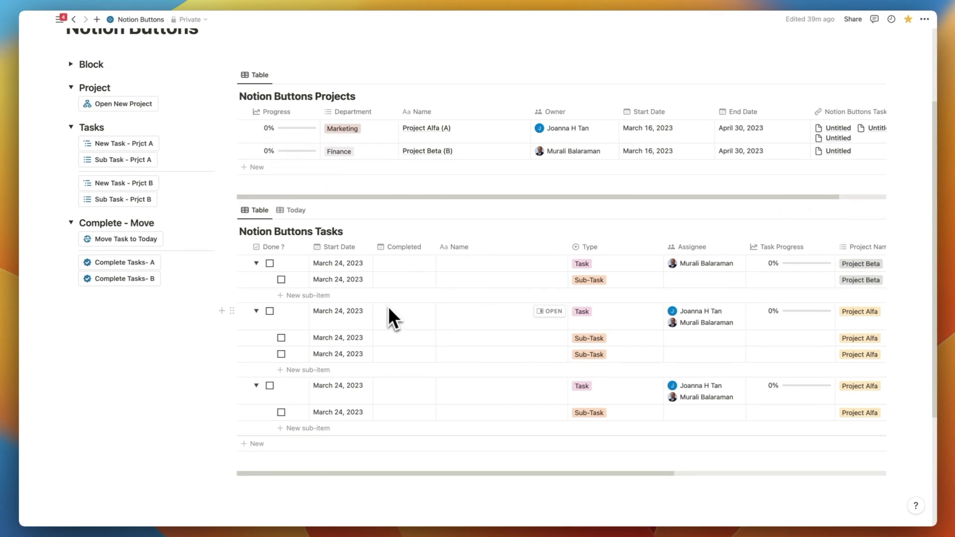
{"action": "scroll", "coordinate": [388, 312], "scroll_direction": "right", "scroll_amount": 5}
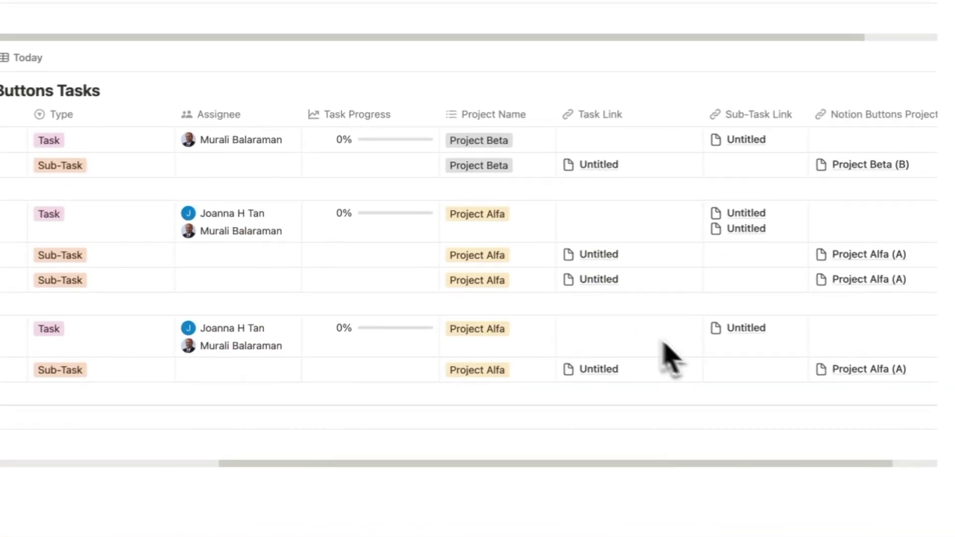
{"action": "scroll", "coordinate": [667, 344], "scroll_direction": "left", "scroll_amount": 1}
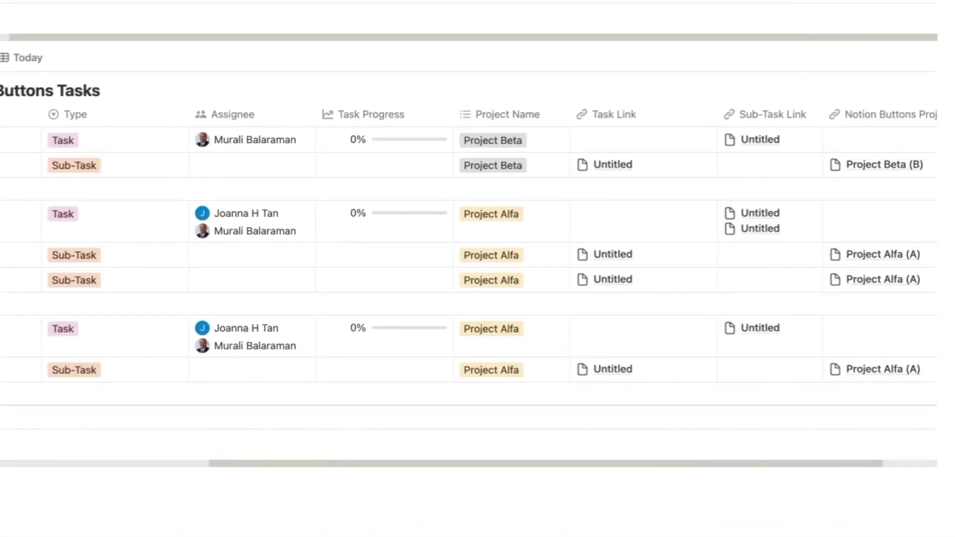
- Run Move Task to Today, shifting the March 22 sub-tasks to March 24, 2023
{"action": "scroll", "coordinate": [134, 334], "scroll_direction": "left", "scroll_amount": 10}
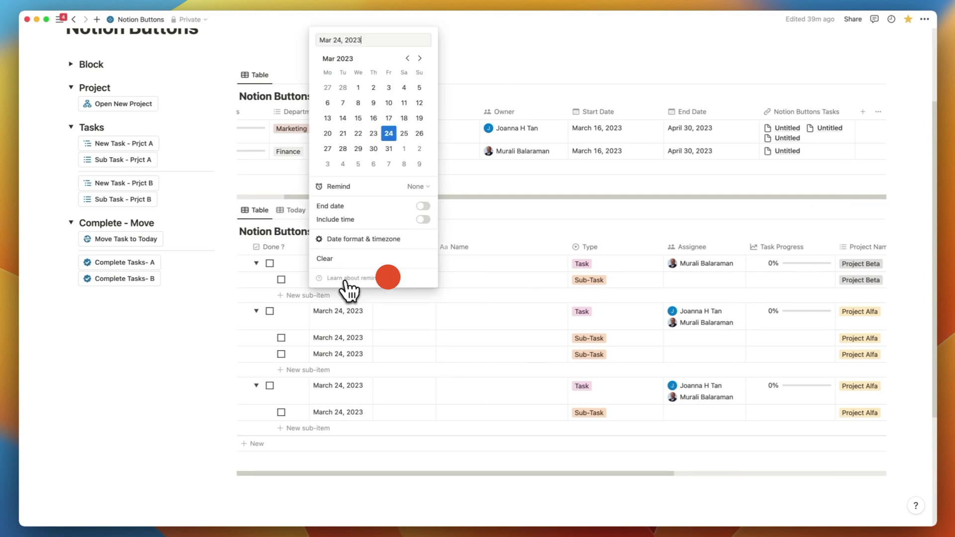
{"action": "left_click", "coordinate": [211, 307]}
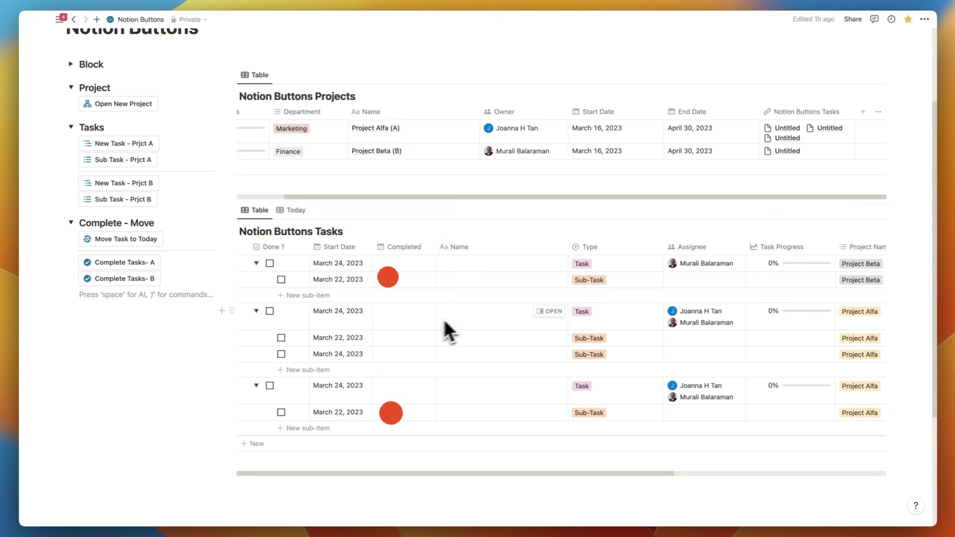
{"action": "left_click", "coordinate": [130, 240]}
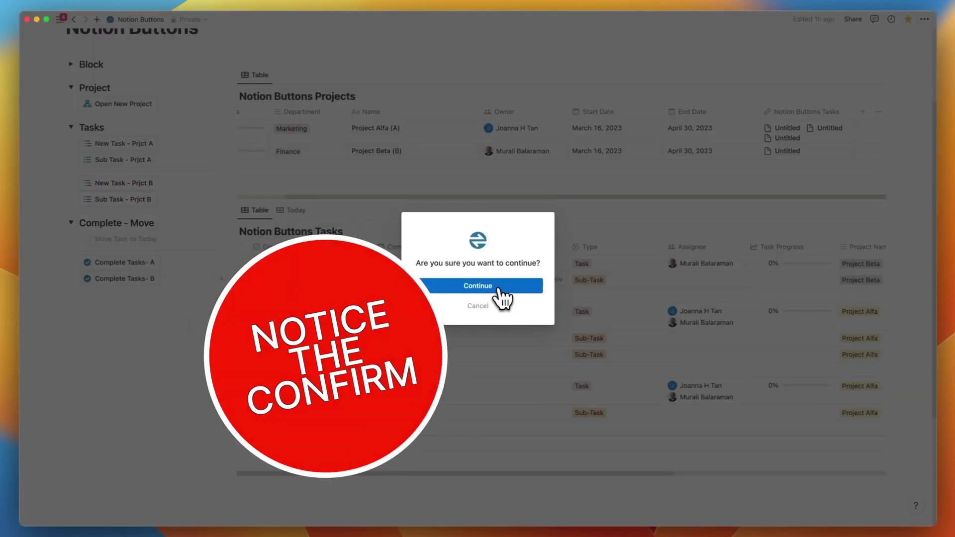
{"action": "left_click", "coordinate": [499, 290]}
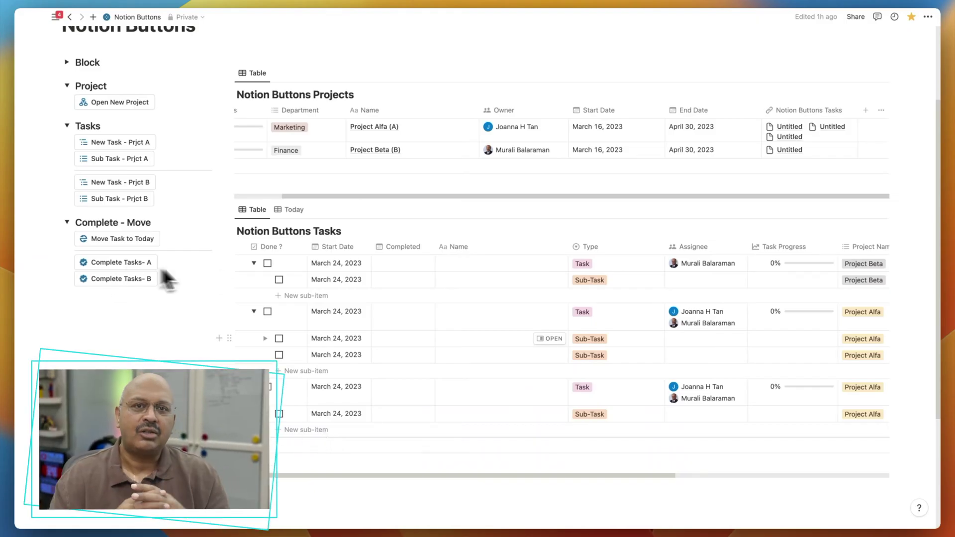
- Run the Complete Tasks buttons for Project Beta and Project Alfa, marking every sub-task done on March 24, 2023
{"action": "left_click", "coordinate": [122, 279]}
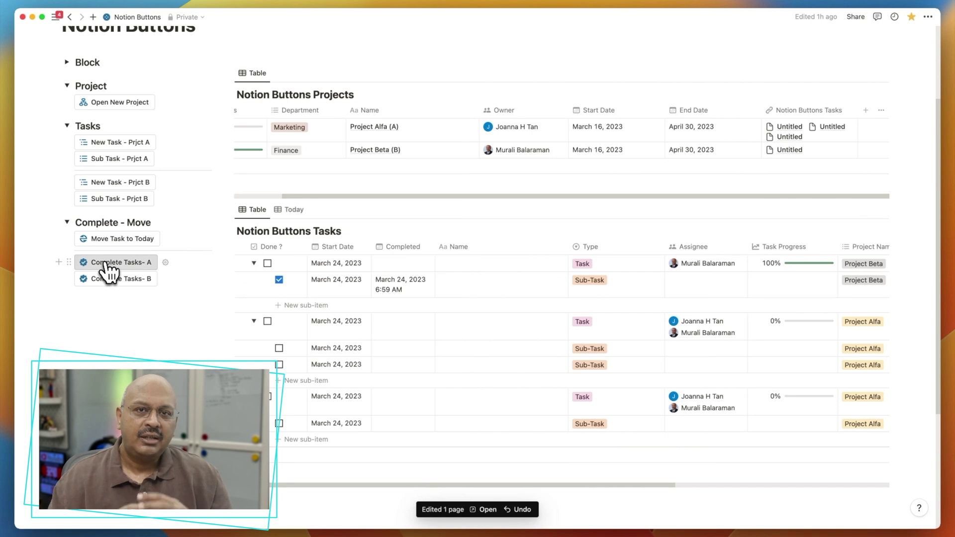
{"action": "left_click", "coordinate": [106, 264]}
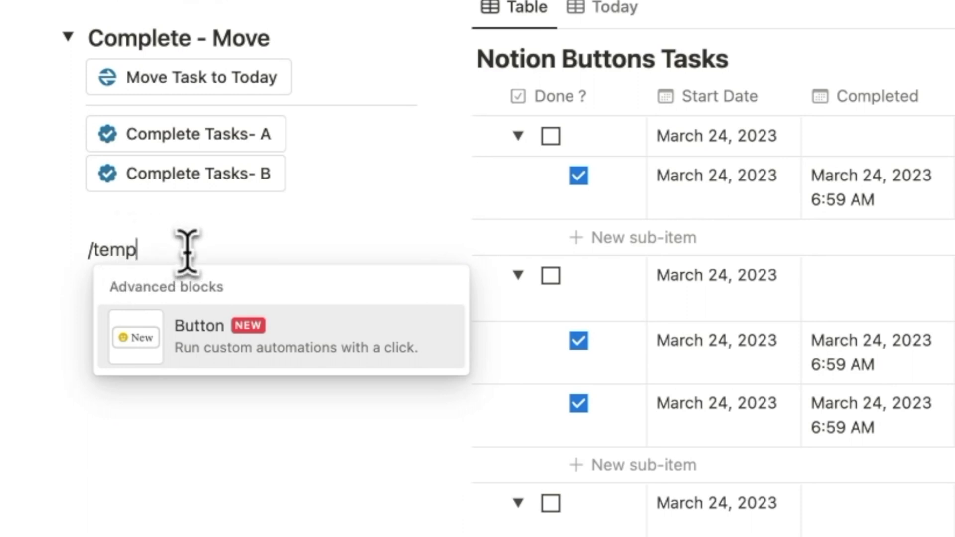
- Replace the stray slash command with /but to insert a new Button block
{"action": "key", "text": "Escape"}
{"action": "key", "text": "BackSpace"}
{"action": "key", "text": "BackSpace"}
{"action": "key", "text": "BackSpace"}
{"action": "key", "text": "BackSpace"}
{"action": "key", "text": "BackSpace"}
{"action": "type", "text": "/but"}
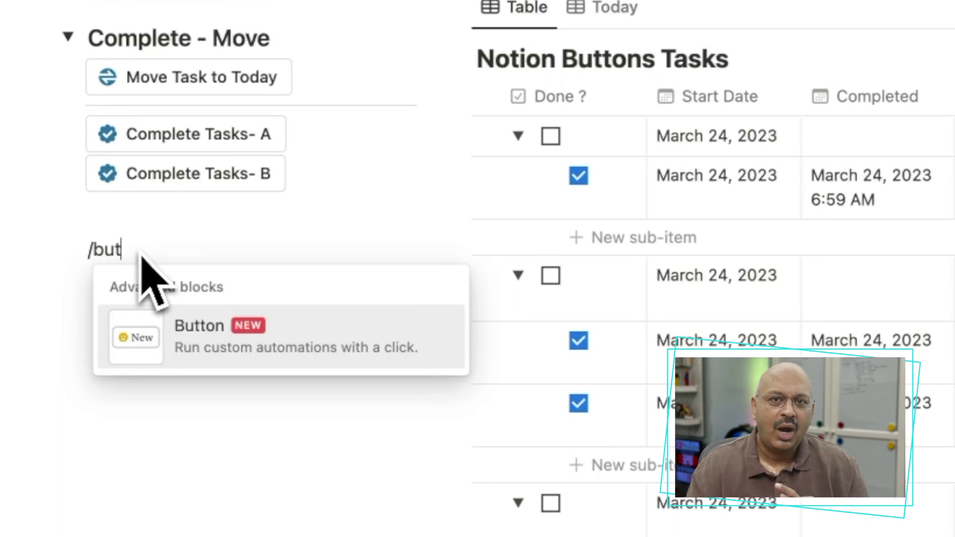
{"action": "key", "text": "Return"}
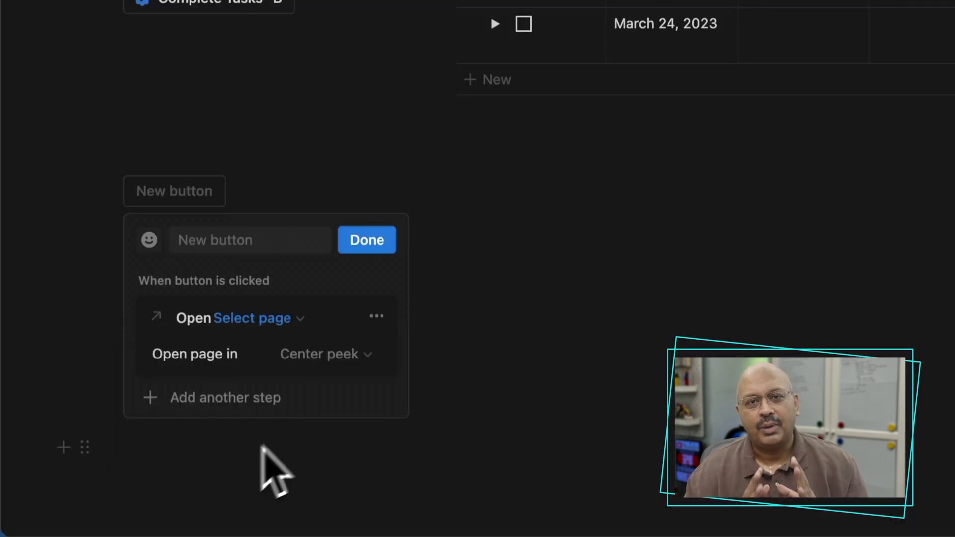
- Check the open-page options, then run Create Project and delete the sample table it inserted
{"action": "left_click", "coordinate": [313, 357]}
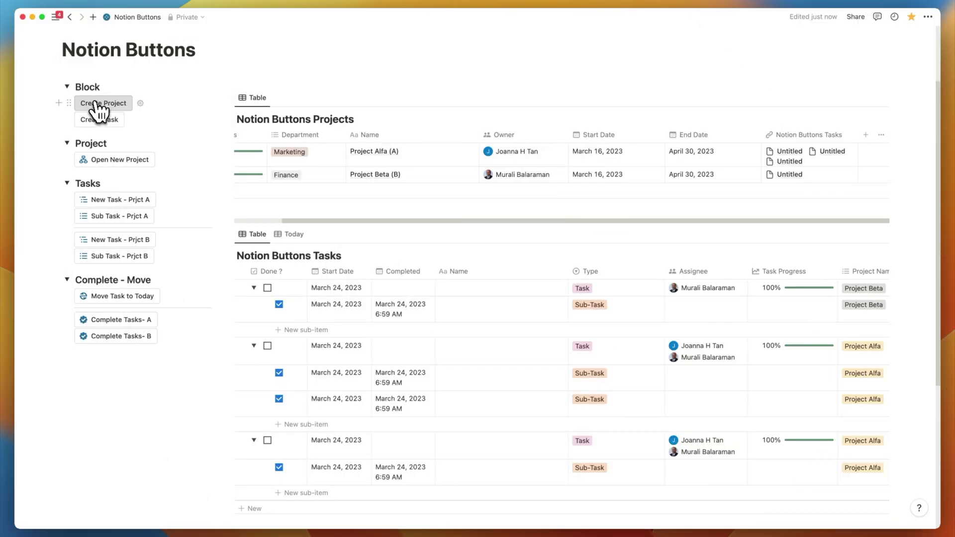
{"action": "left_click", "coordinate": [99, 105]}
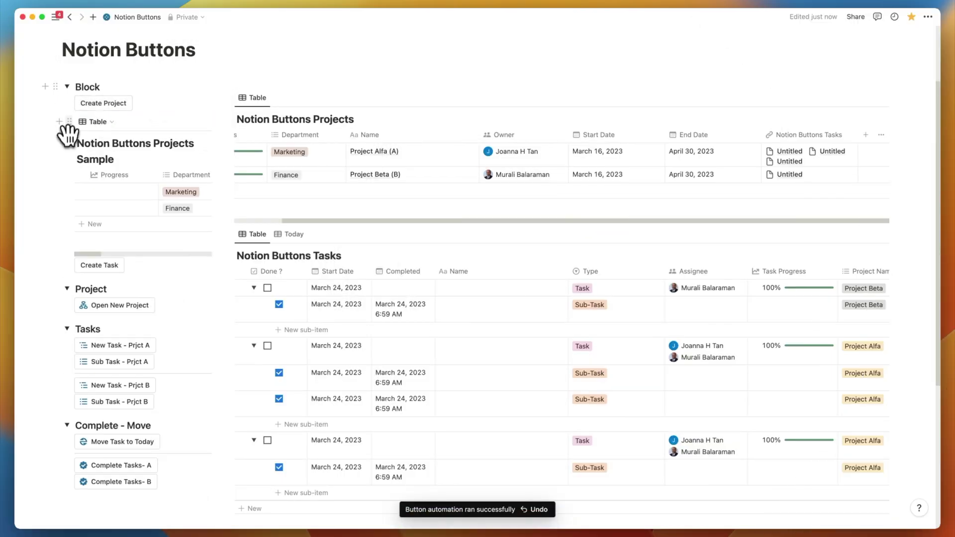
{"action": "left_click_drag", "start_coordinate": [69, 122], "coordinate": [258, 88]}
{"action": "left_click", "coordinate": [230, 99]}
{"action": "left_click", "coordinate": [129, 45]}
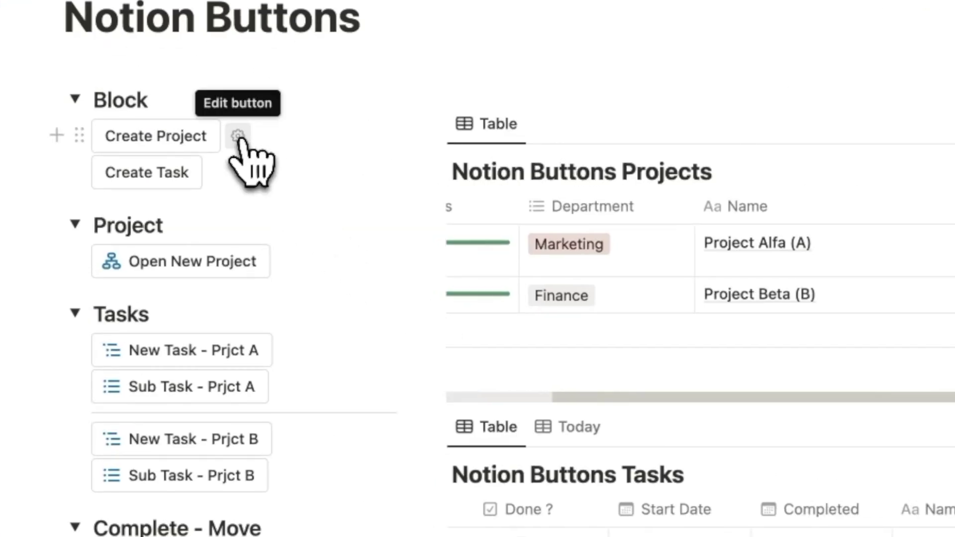
- Review the Create Project button's insert-blocks position and step options without making changes
{"action": "left_click", "coordinate": [238, 137]}
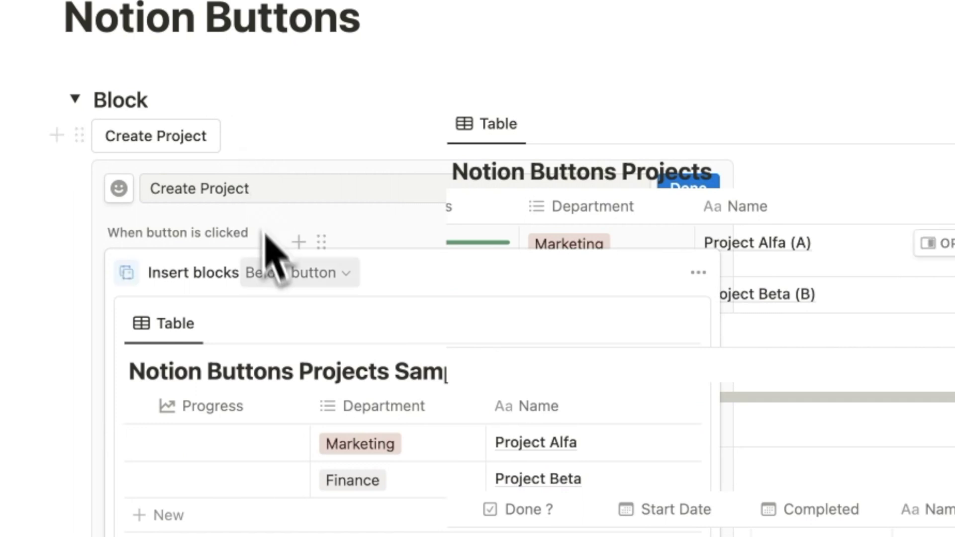
{"action": "left_click", "coordinate": [273, 275]}
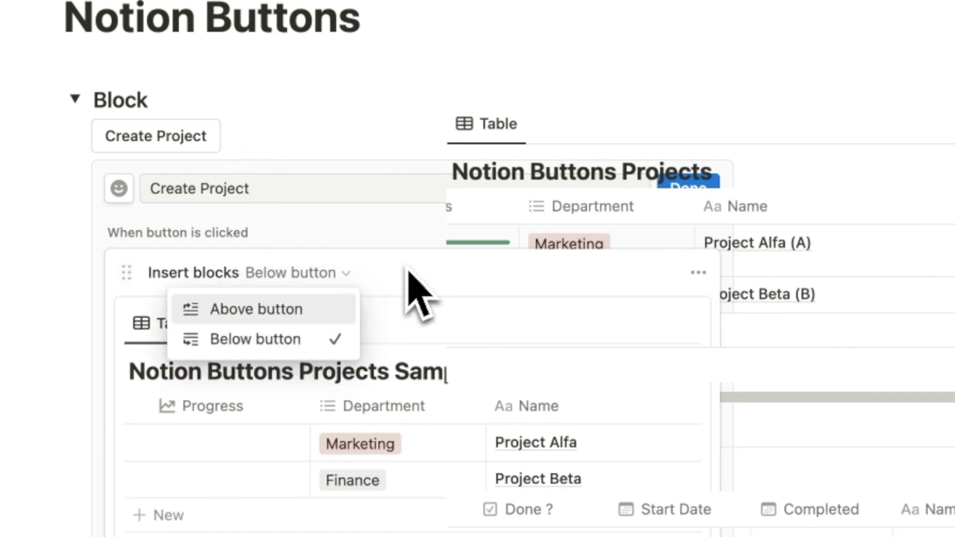
{"action": "left_click", "coordinate": [411, 288]}
{"action": "left_click", "coordinate": [698, 271]}
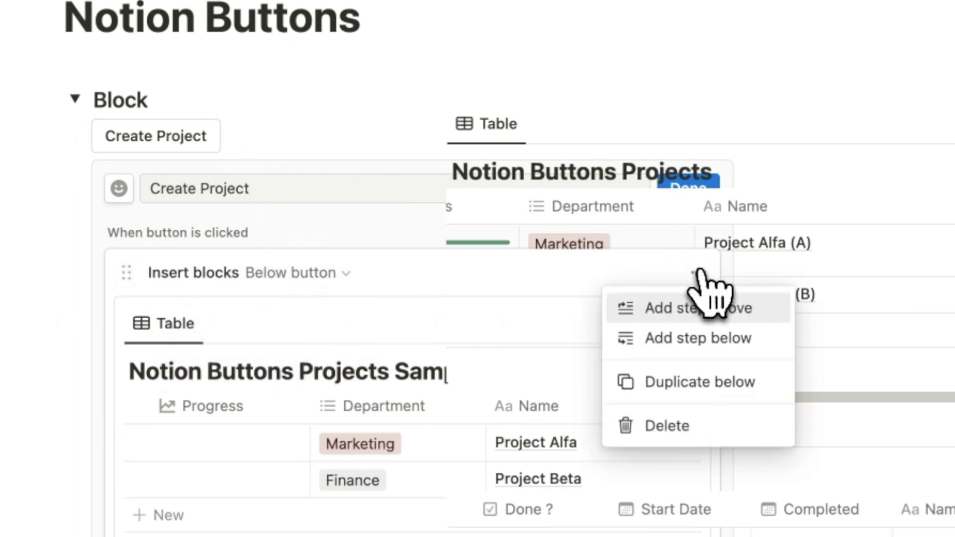
{"action": "left_click", "coordinate": [379, 315]}
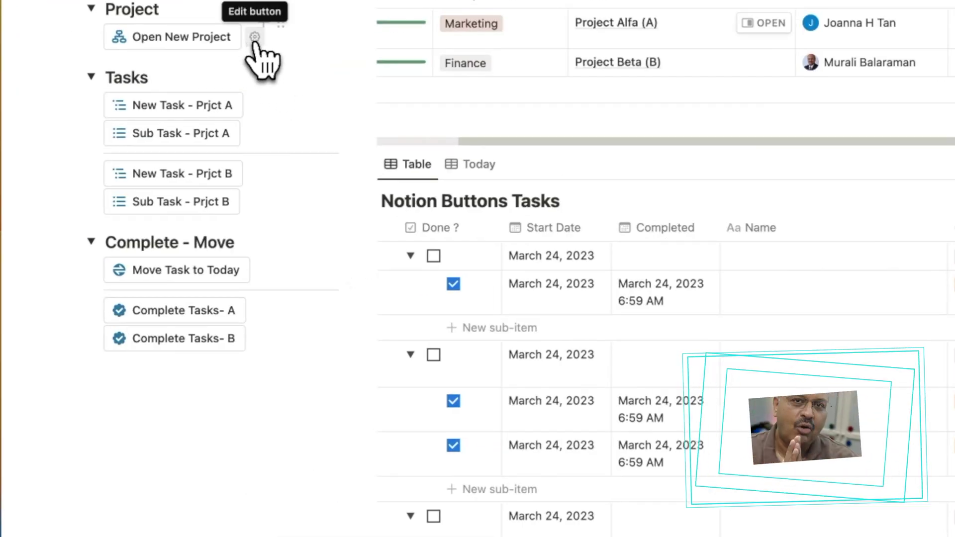
- Open the Open New Project button's editor and view its name and icon choices unchanged
{"action": "left_click", "coordinate": [255, 37]}
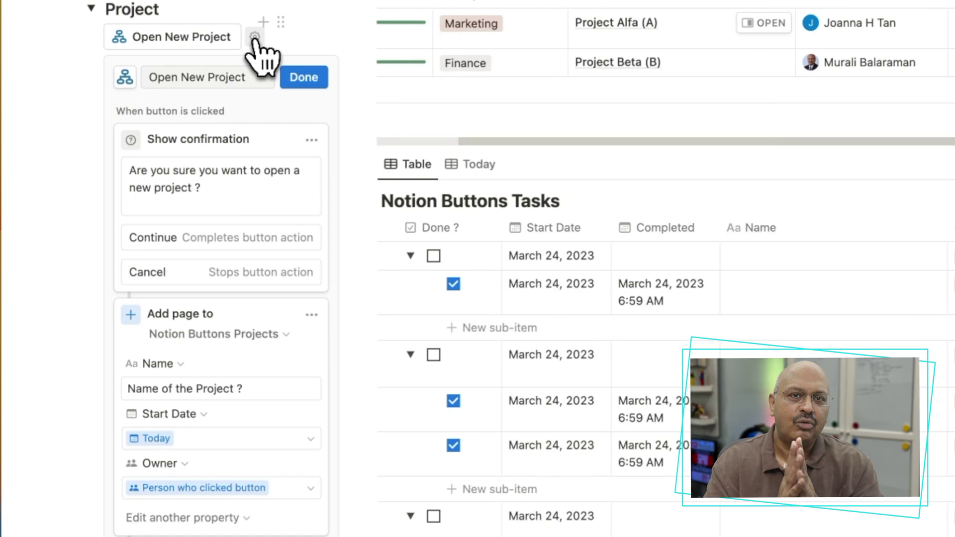
{"action": "left_click_drag", "start_coordinate": [145, 77], "coordinate": [249, 76]}
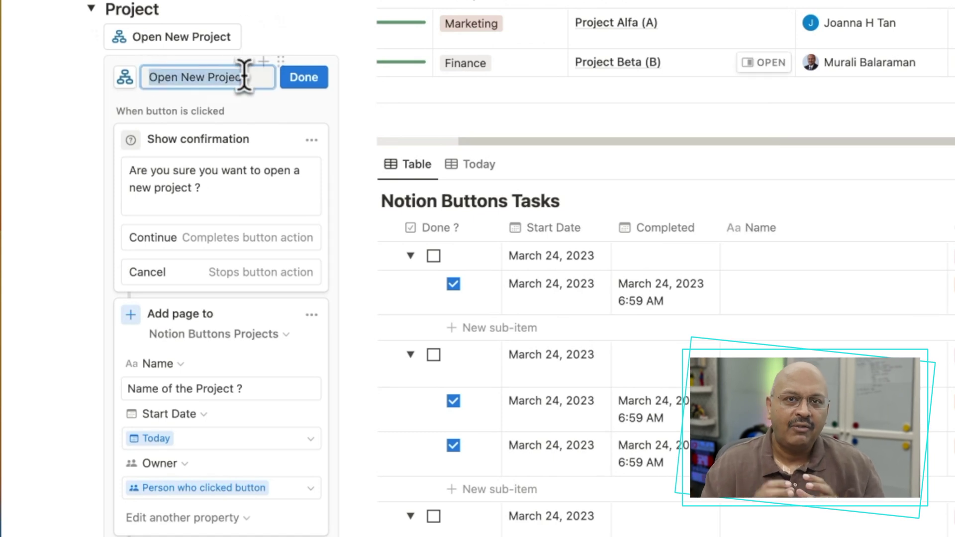
{"action": "left_click", "coordinate": [134, 84]}
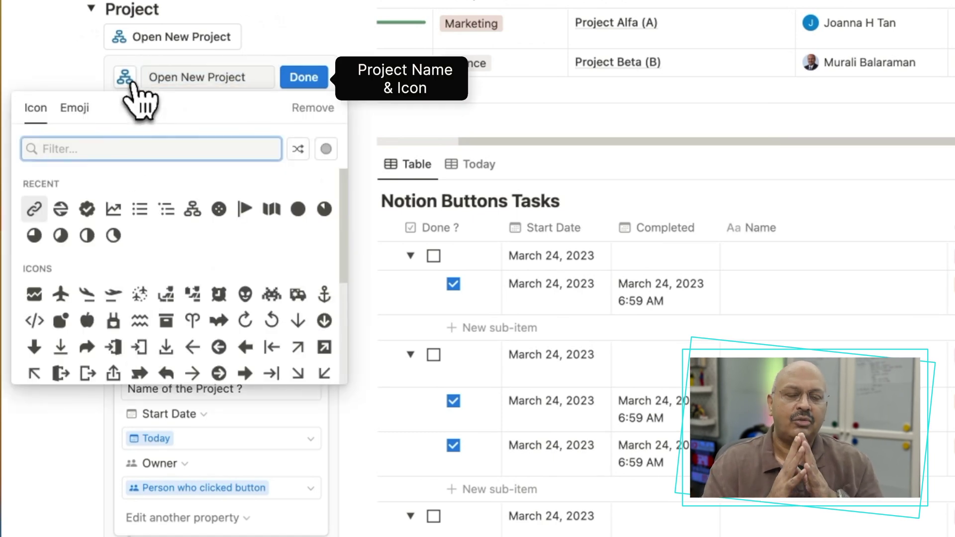
{"action": "left_click", "coordinate": [193, 84]}
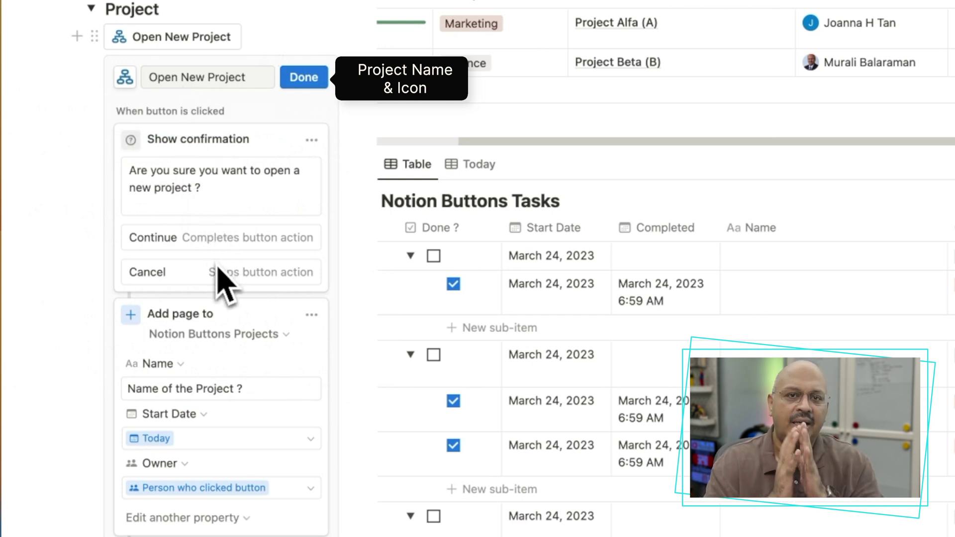
{"action": "scroll", "coordinate": [223, 284], "scroll_direction": "down", "scroll_amount": 2}
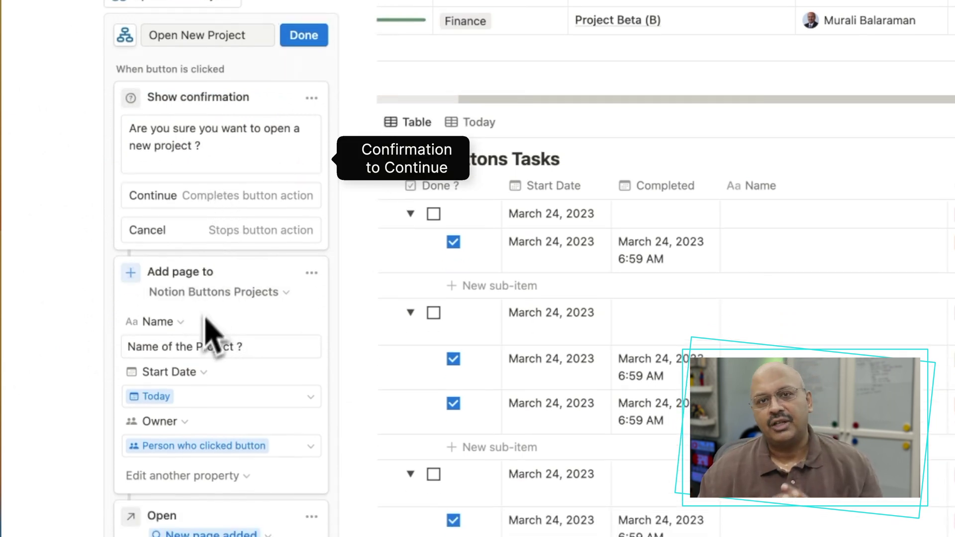
- Review the add-page step: Notion Buttons Projects database, Owner, Open page and Start Date options
{"action": "left_click", "coordinate": [205, 293]}
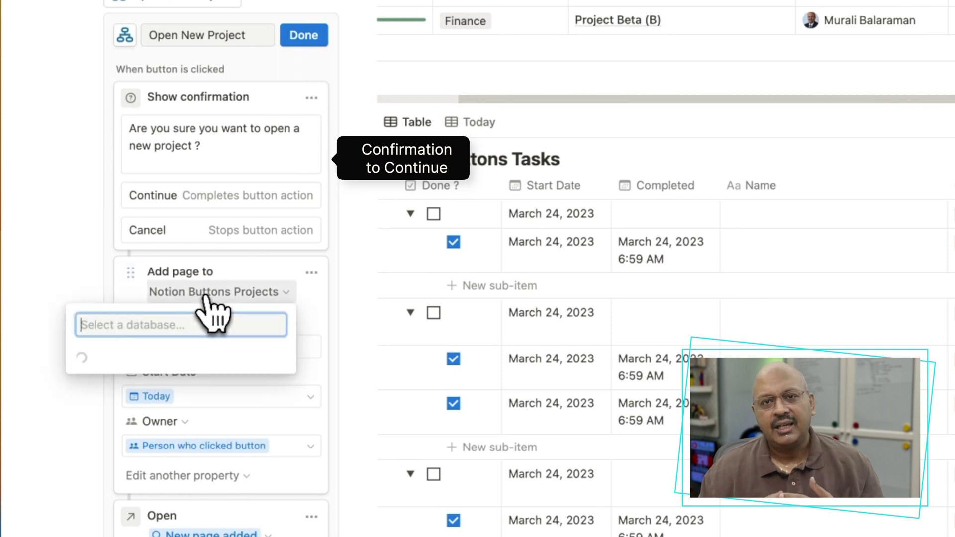
{"action": "left_click", "coordinate": [260, 289]}
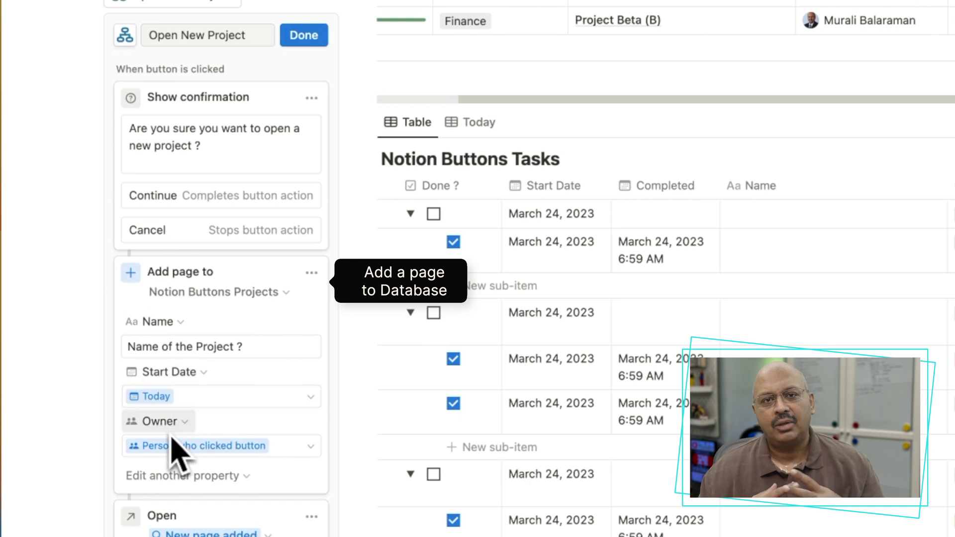
{"action": "left_click", "coordinate": [257, 446]}
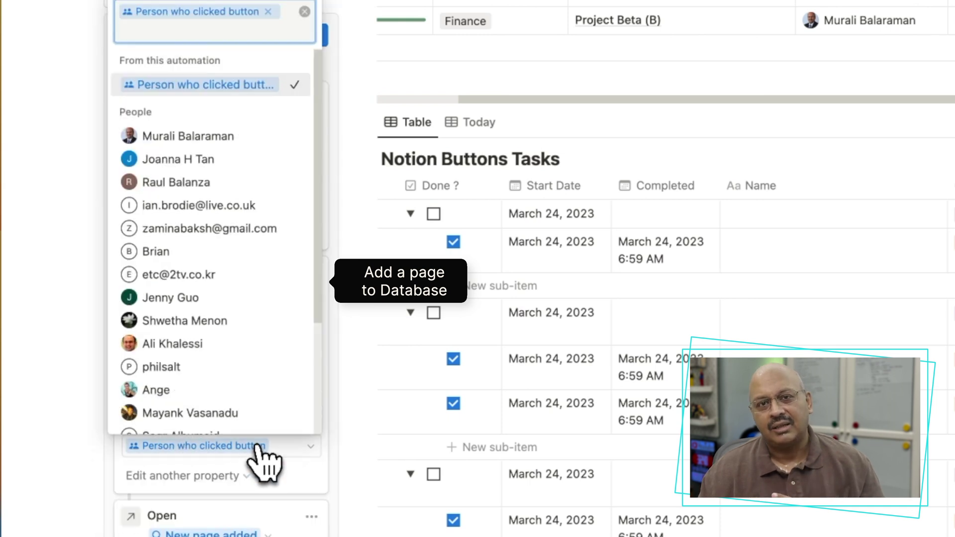
{"action": "key", "text": "Escape"}
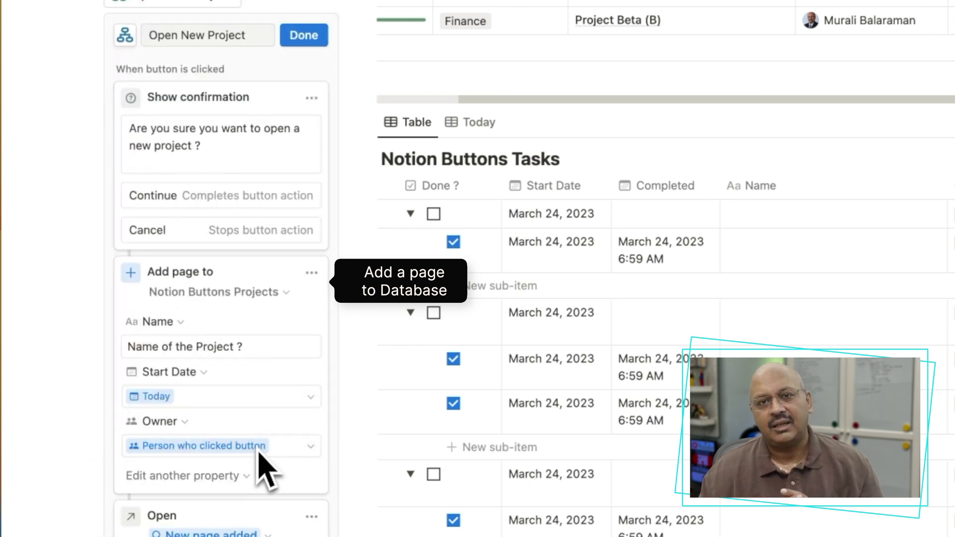
{"action": "scroll", "coordinate": [260, 455], "scroll_direction": "down", "scroll_amount": 2}
{"action": "left_click", "coordinate": [273, 495]}
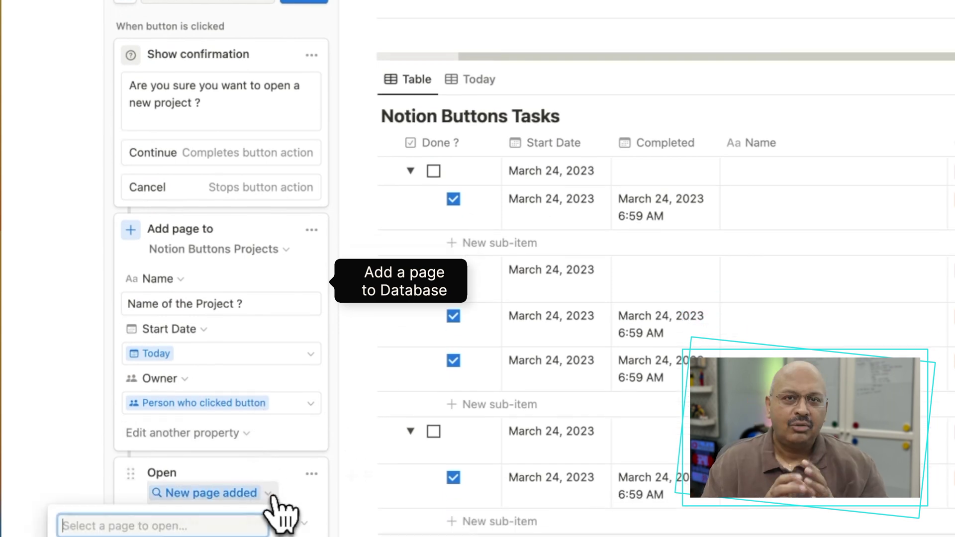
{"action": "key", "text": "Escape"}
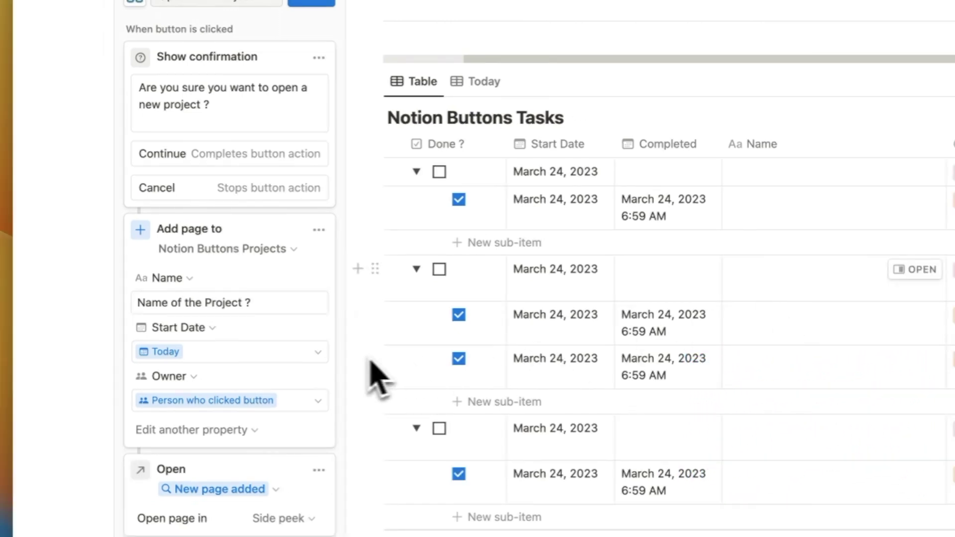
{"action": "left_click", "coordinate": [319, 354]}
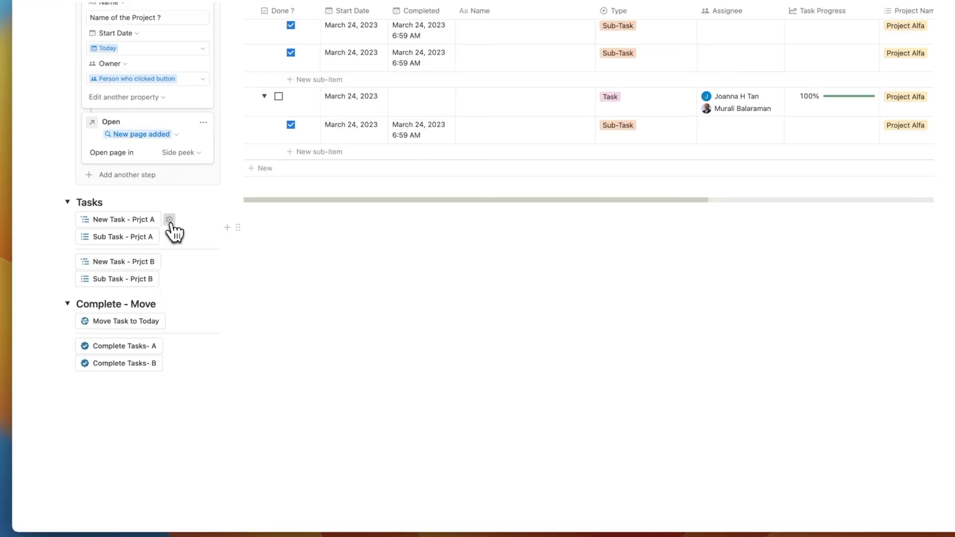
- Open the Sub Task - Prjct A button's editor and focus the new sub-task's Name field
{"action": "left_click", "coordinate": [170, 220]}
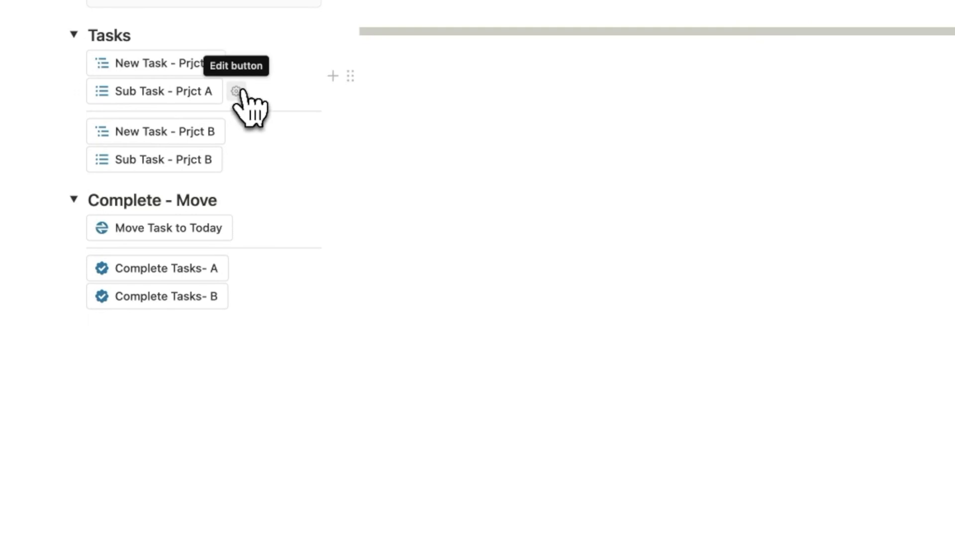
{"action": "left_click", "coordinate": [236, 92]}
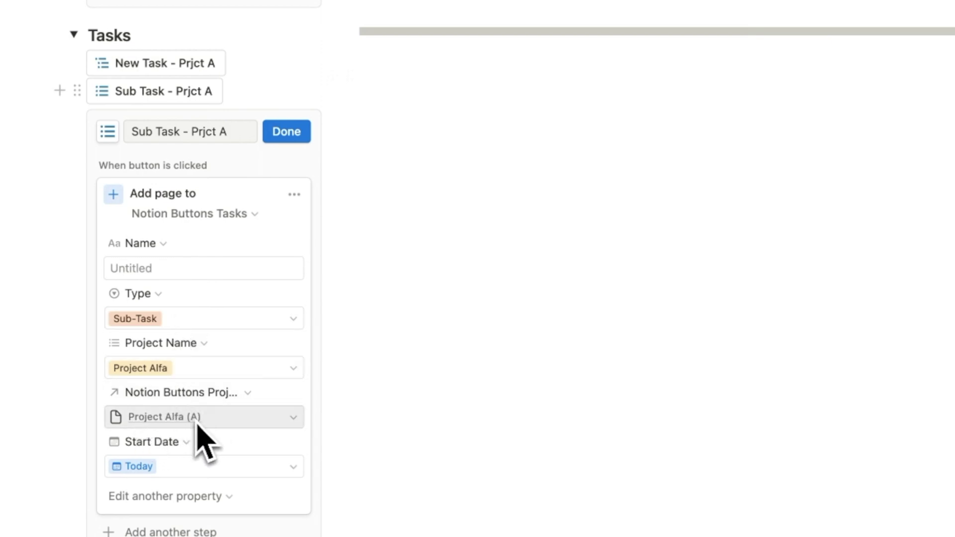
{"action": "left_click", "coordinate": [113, 269]}
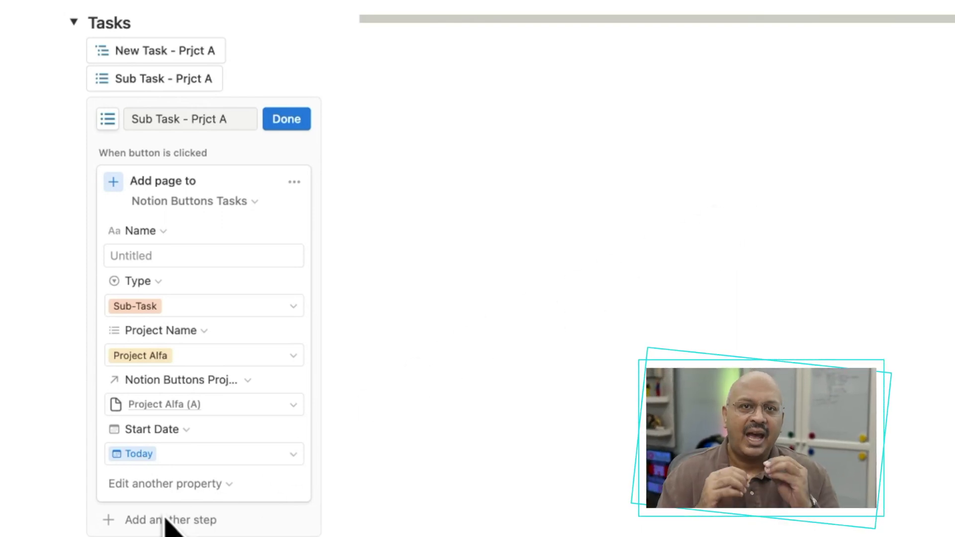
- Show the options menu for the sub-task button's add-page step
{"action": "left_click", "coordinate": [294, 181]}
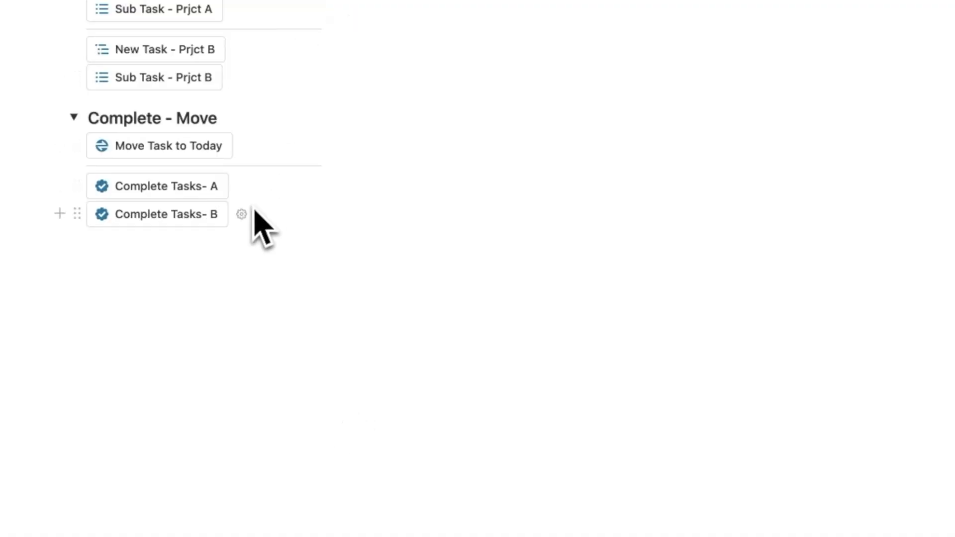
- Open Complete Tasks- A's editor and review its 3 filter rules for pages to edit
{"action": "left_click", "coordinate": [249, 468]}
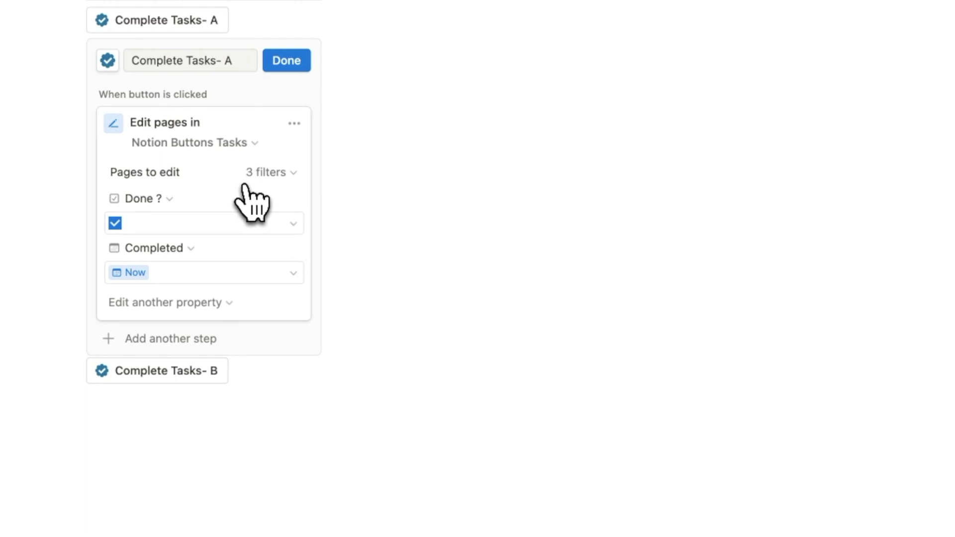
{"action": "left_click", "coordinate": [262, 175]}
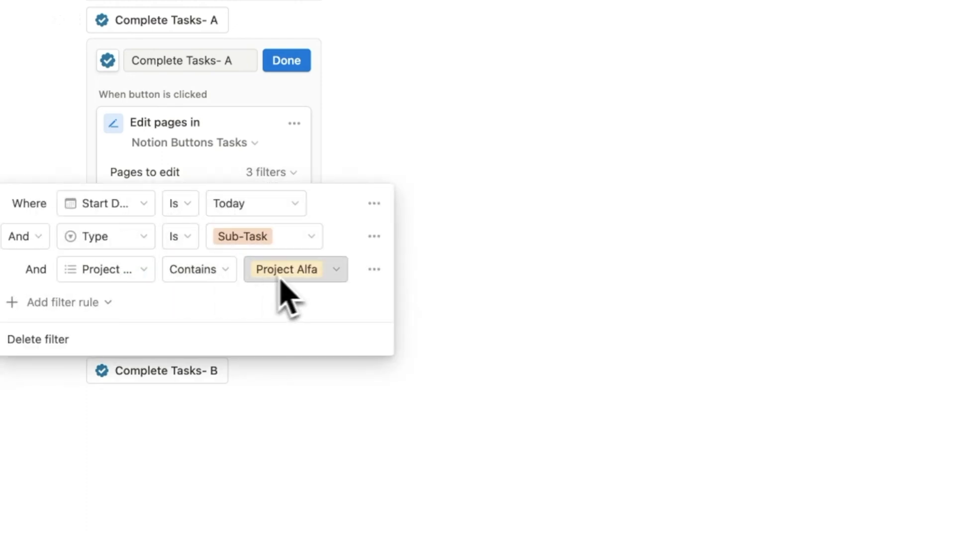
{"action": "left_click", "coordinate": [284, 141]}
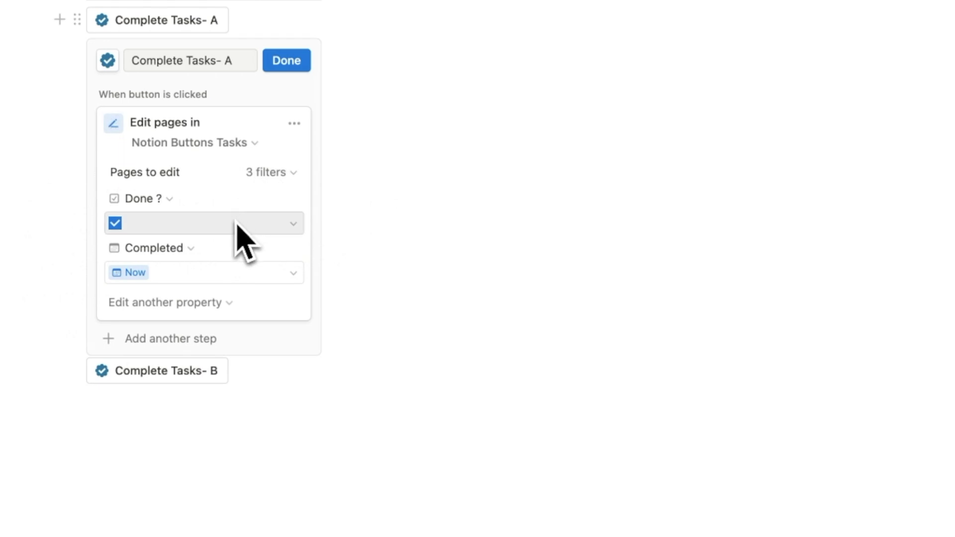